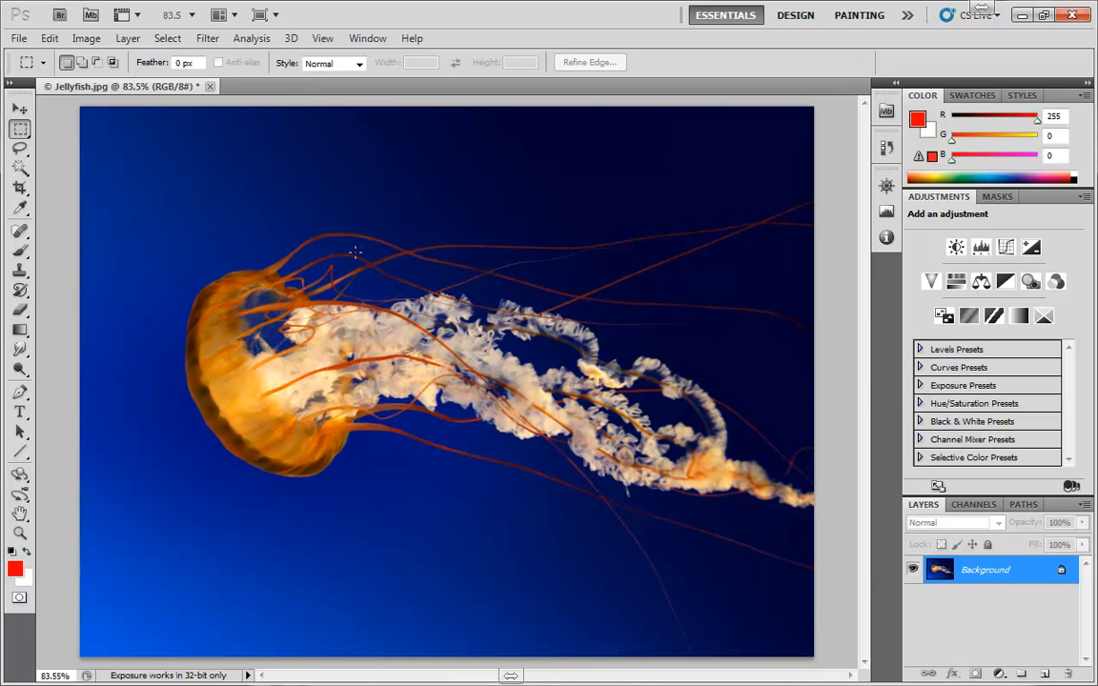
# Draw a rectangular marquee selection around the jellyfish's bell and the start of its tentacles.
pyautogui.moveTo(430, 189); pyautogui.dragTo(442, 590)
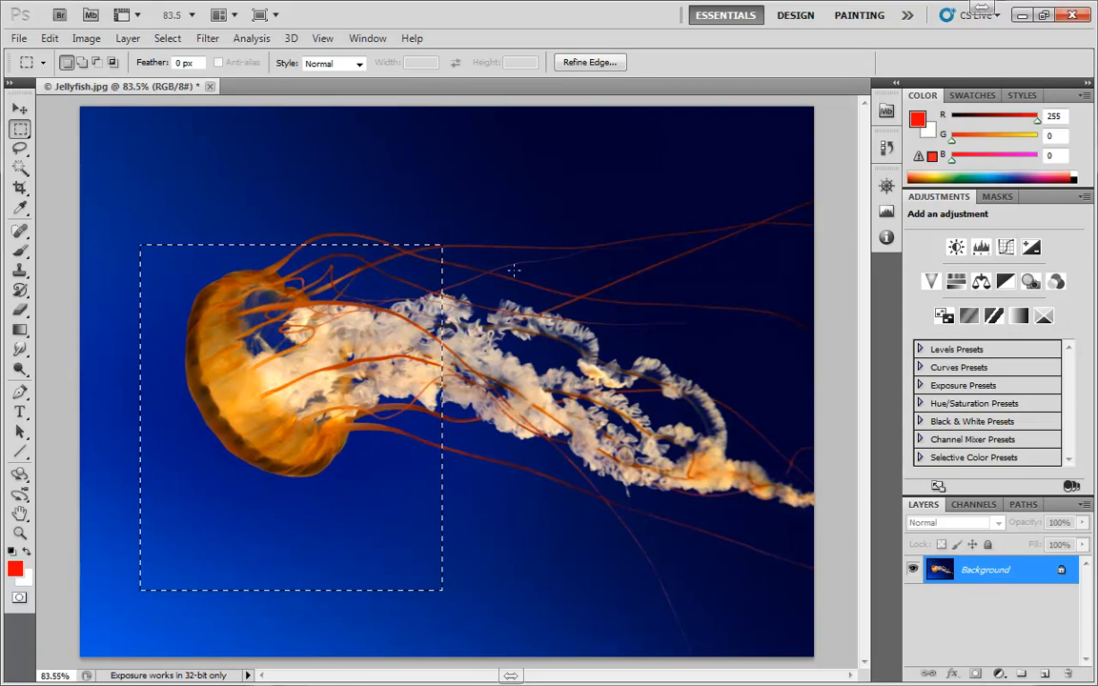
# Use Transform Selection to move the marquee onto the tentacles and resize it to about 107% width and 96% height.
pyautogui.click(167, 38)
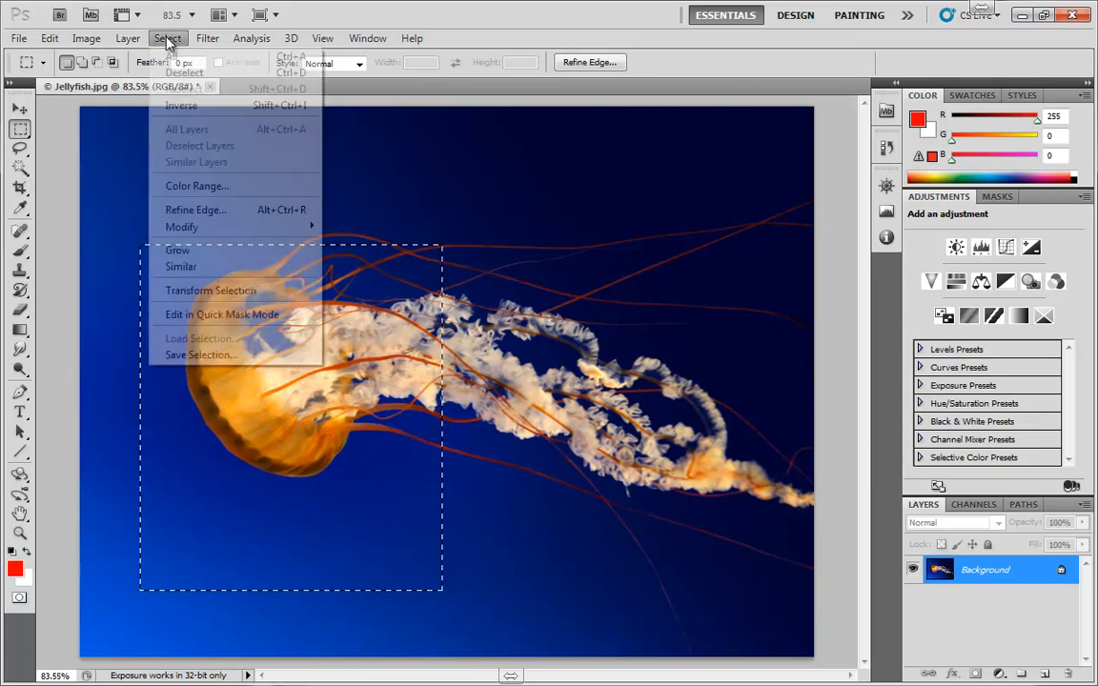
pyautogui.click(210, 290)
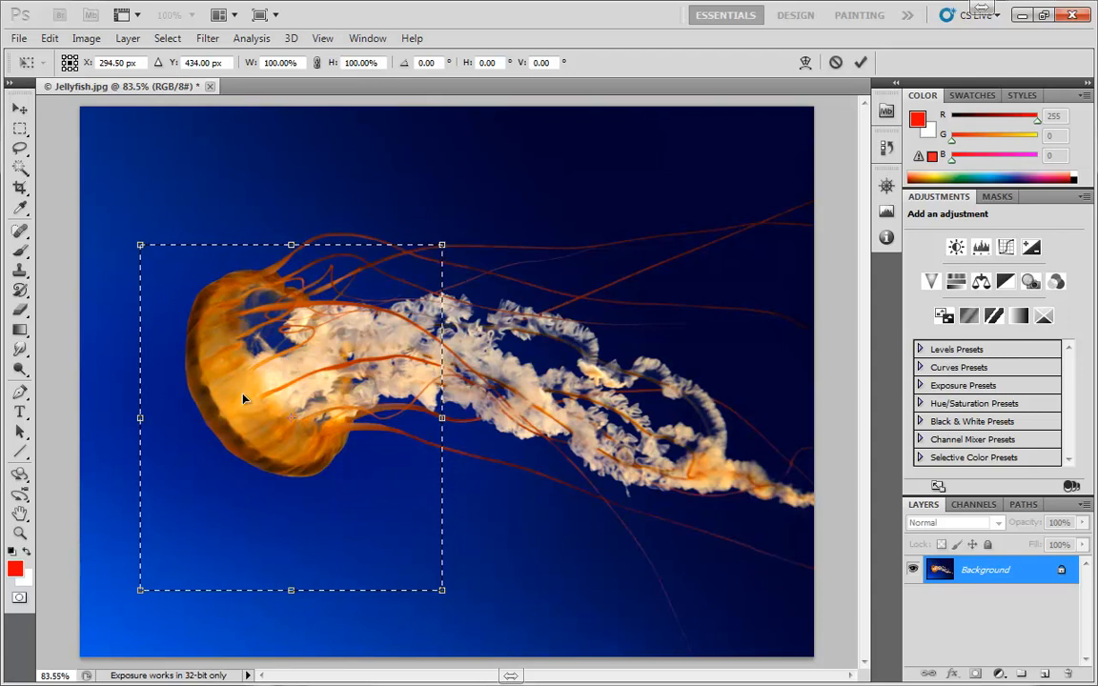
pyautogui.moveTo(245, 398); pyautogui.dragTo(417, 330)
pyautogui.moveTo(434, 283)
pyautogui.mouseDown()
pyautogui.moveTo(280, 369)
pyautogui.moveTo(359, 317)
pyautogui.moveTo(455, 282)
pyautogui.moveTo(407, 319)
pyautogui.moveTo(425, 297)
pyautogui.mouseUp()
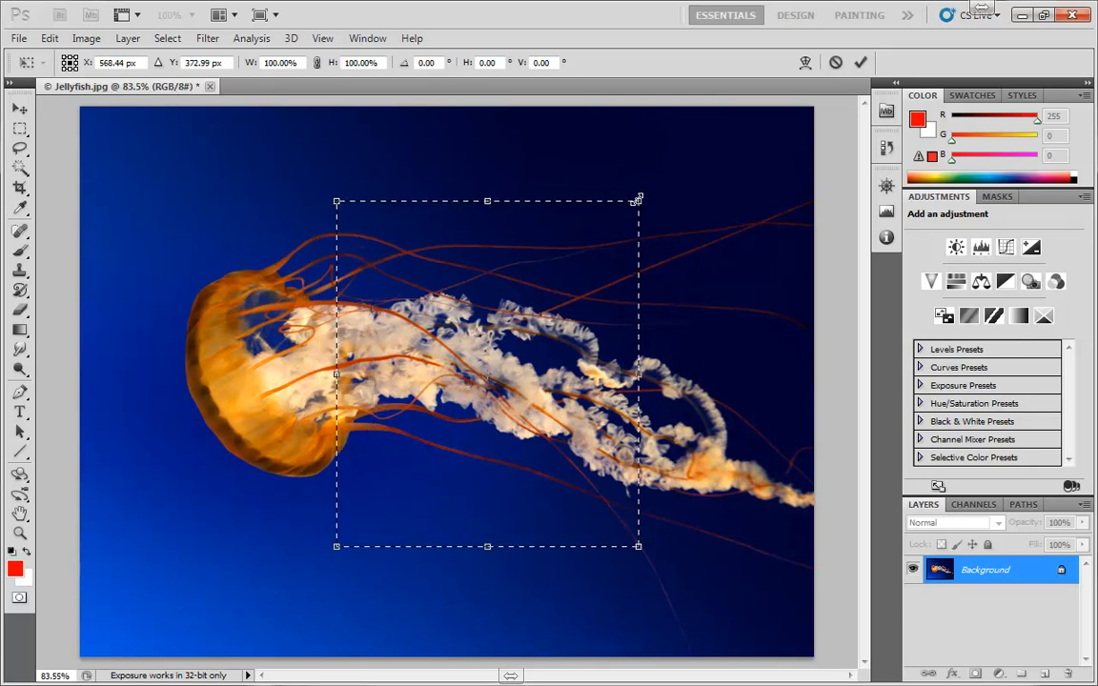
pyautogui.moveTo(639, 201); pyautogui.dragTo(542, 316)
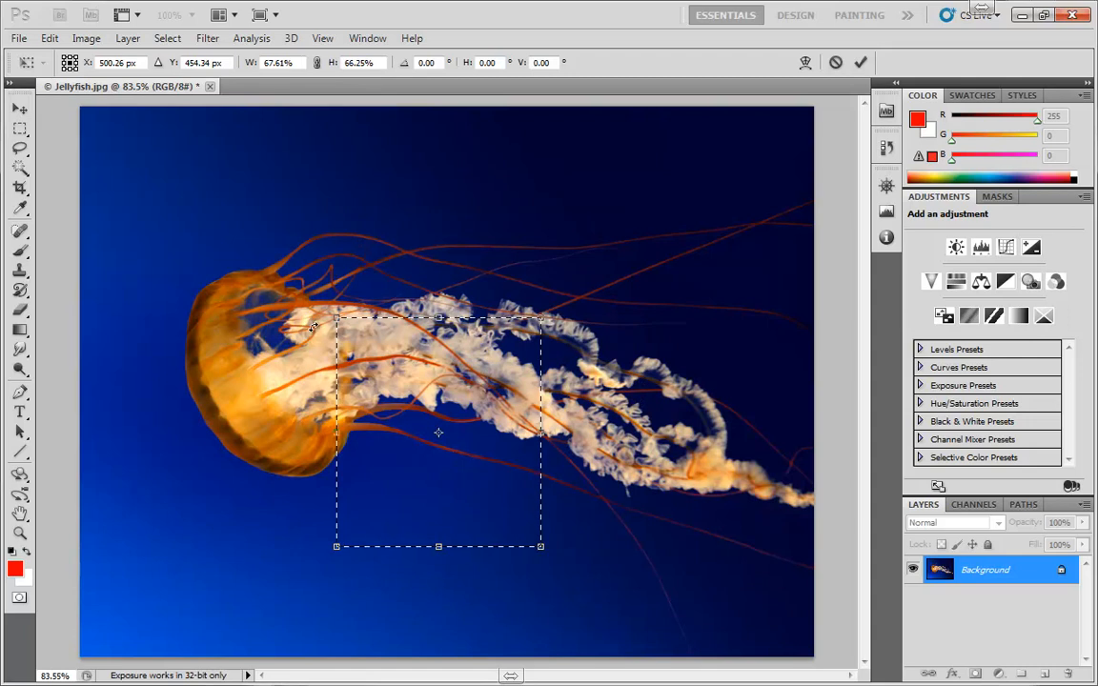
pyautogui.moveTo(338, 315); pyautogui.dragTo(288, 265)
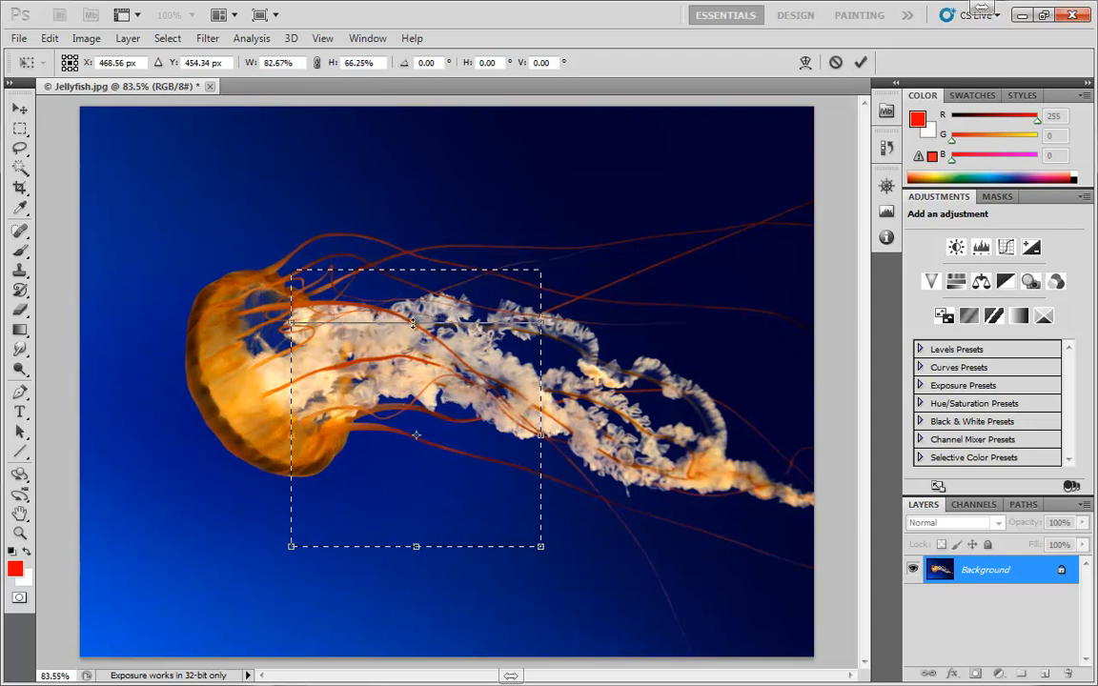
pyautogui.moveTo(414, 265); pyautogui.dragTo(428, 229)
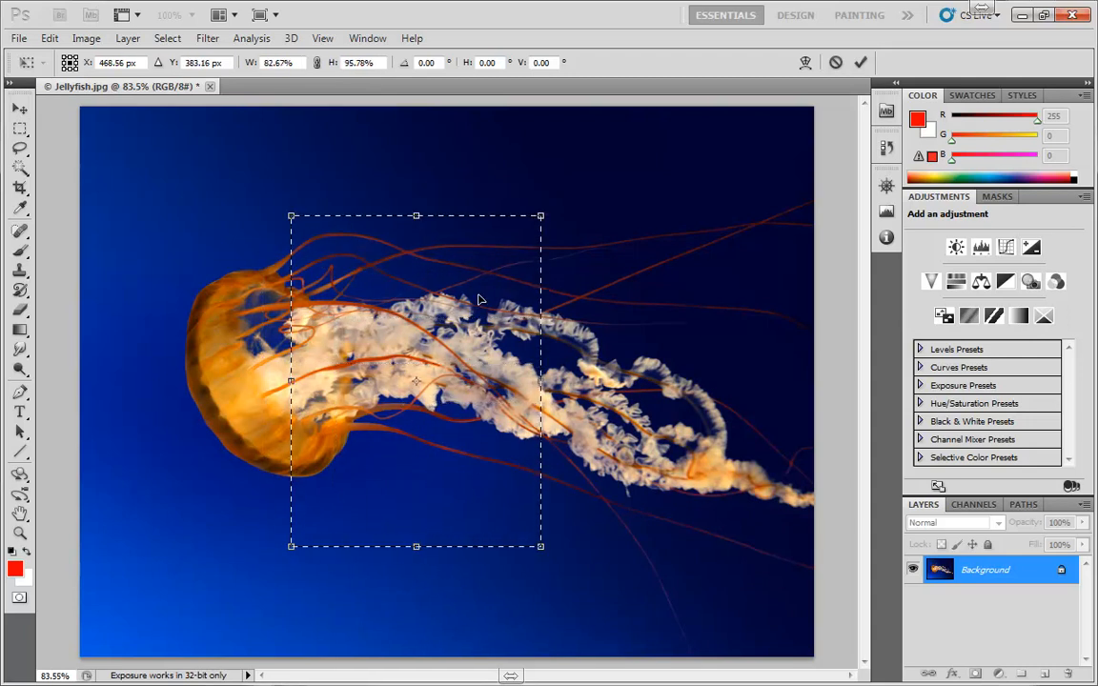
pyautogui.moveTo(647, 382); pyautogui.dragTo(570, 382)
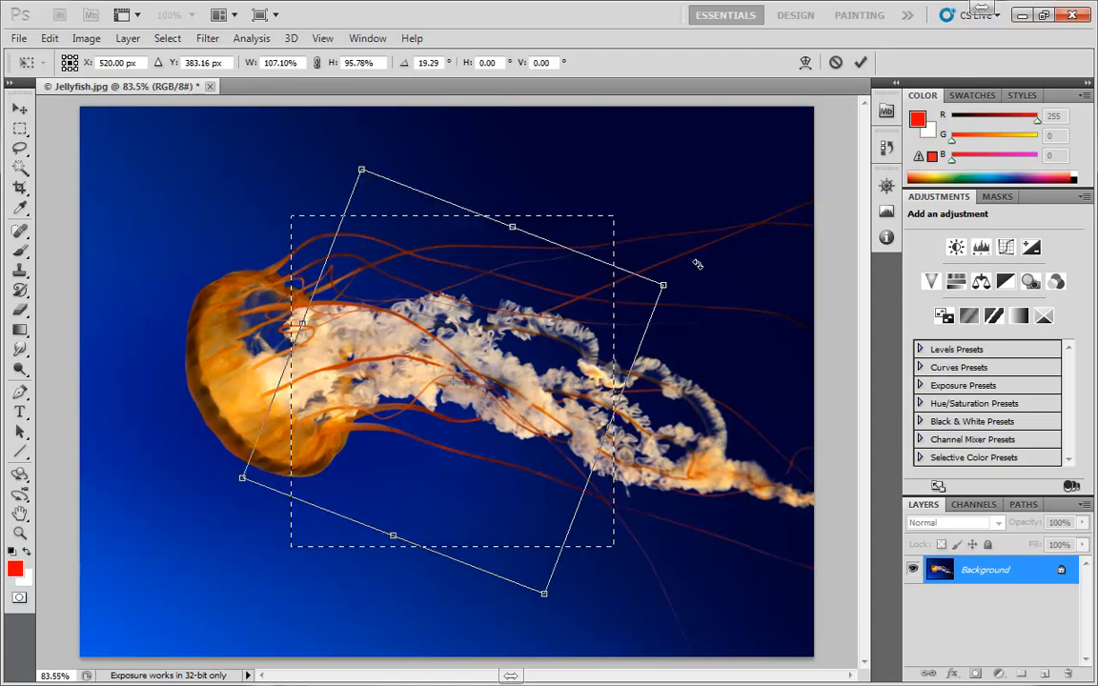
# Try rotating the selection about its centre and about a reference point at the image's upper left, and cancel the transform.
pyautogui.moveTo(696, 264); pyautogui.dragTo(705, 227)
pyautogui.moveTo(514, 128); pyautogui.dragTo(593, 163)
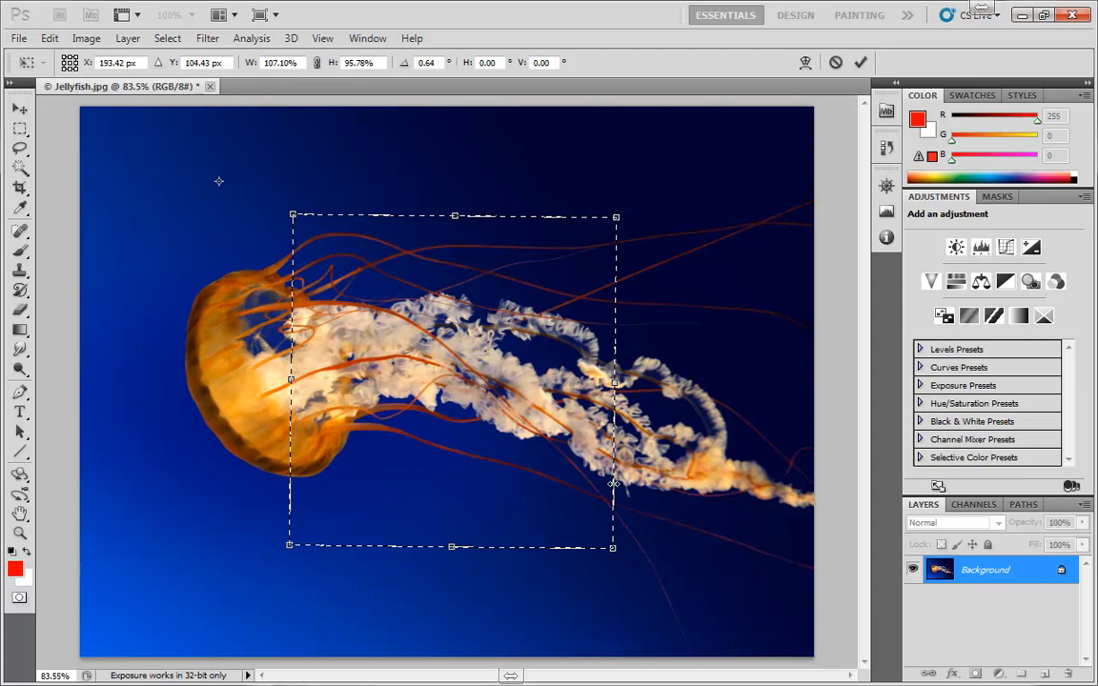
pyautogui.moveTo(644, 581)
pyautogui.mouseDown()
pyautogui.moveTo(457, 624)
pyautogui.moveTo(699, 544)
pyautogui.moveTo(667, 591)
pyautogui.moveTo(527, 650)
pyautogui.moveTo(635, 579)
pyautogui.mouseUp()
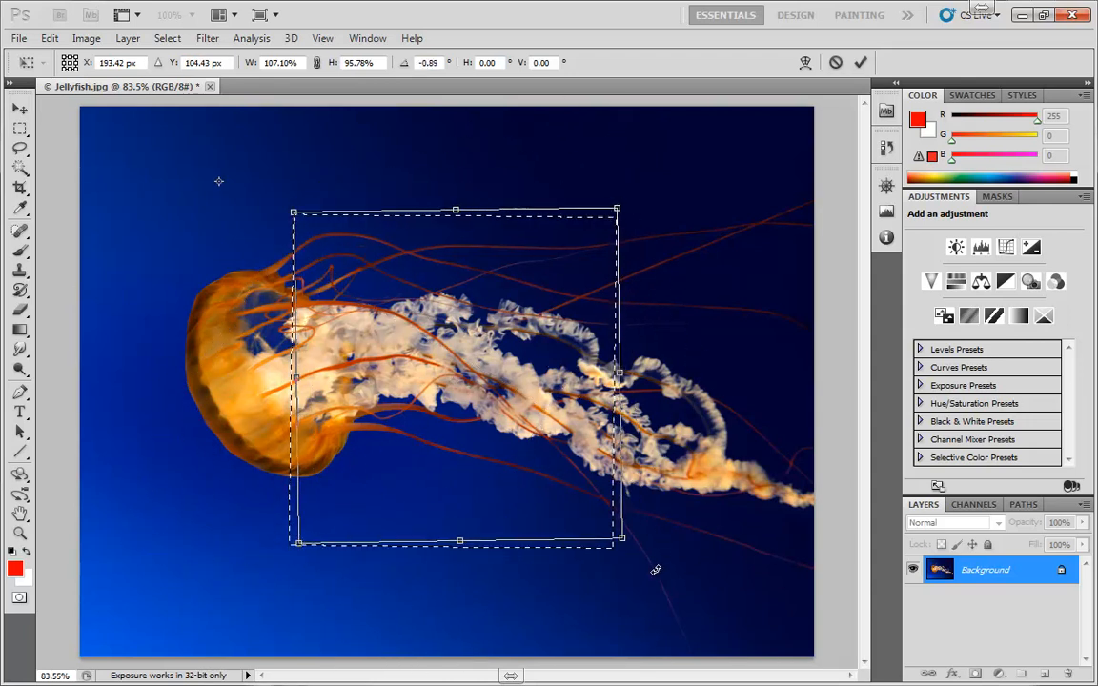
pyautogui.press('Escape')
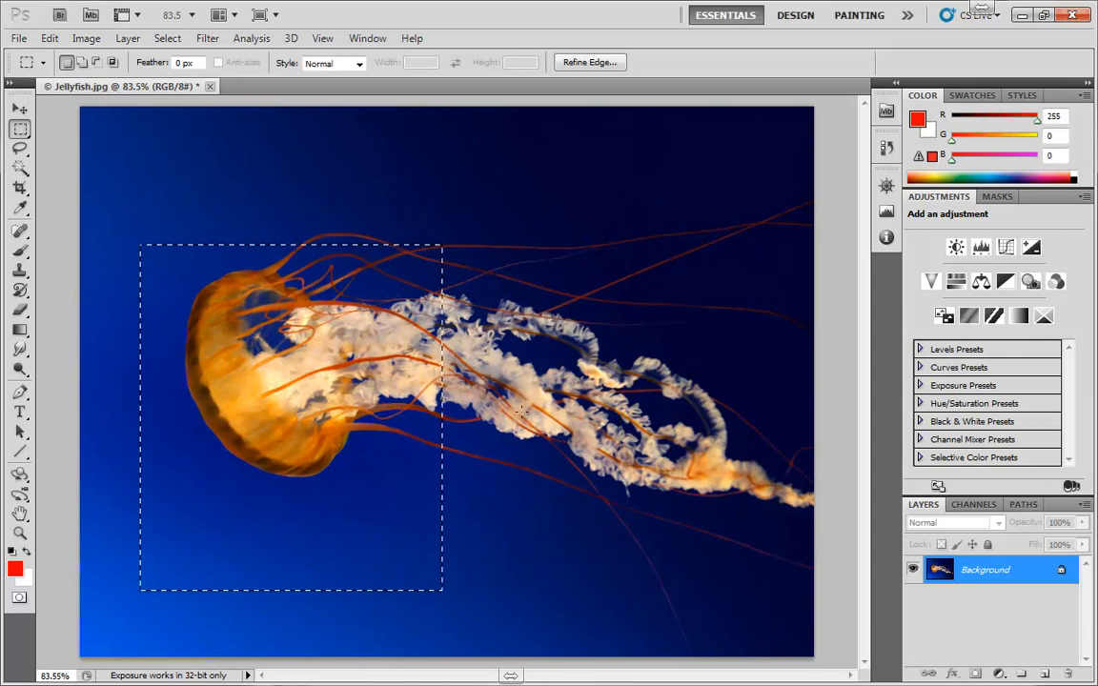
# Move the rectangular selection outline from the jellyfish's bell onto the middle of its tentacles.
pyautogui.moveTo(388, 422); pyautogui.dragTo(511, 384)
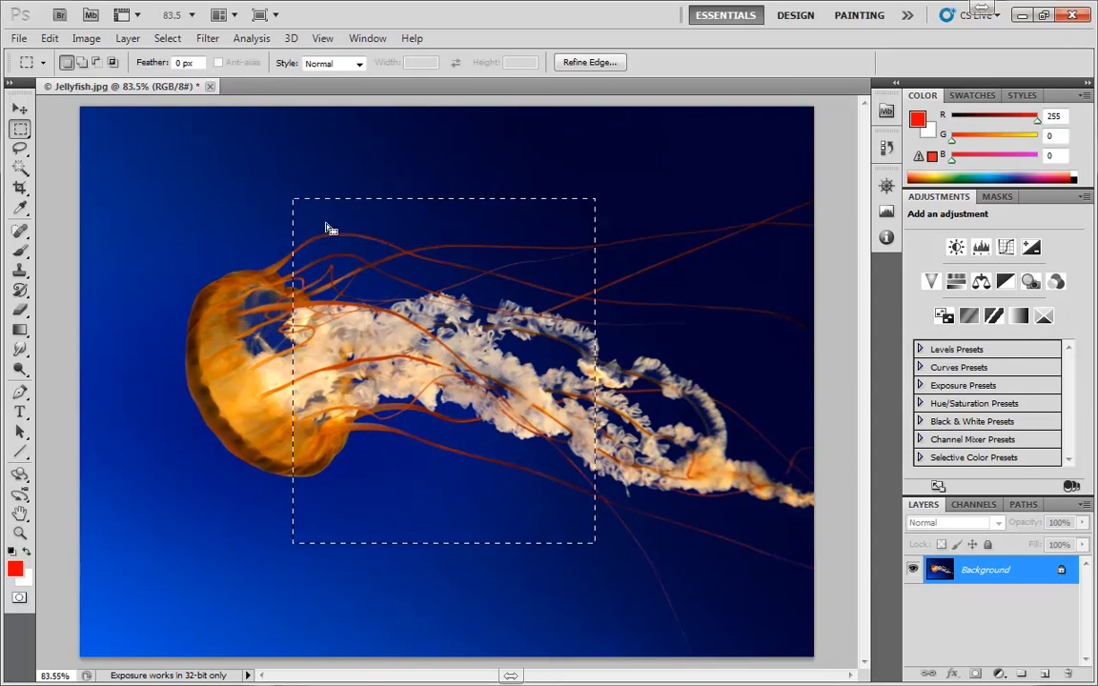
# Transform the selection by scaling it proportionally to about 99%, and extend its lower edge to about 104% height.
pyautogui.click(166, 38)
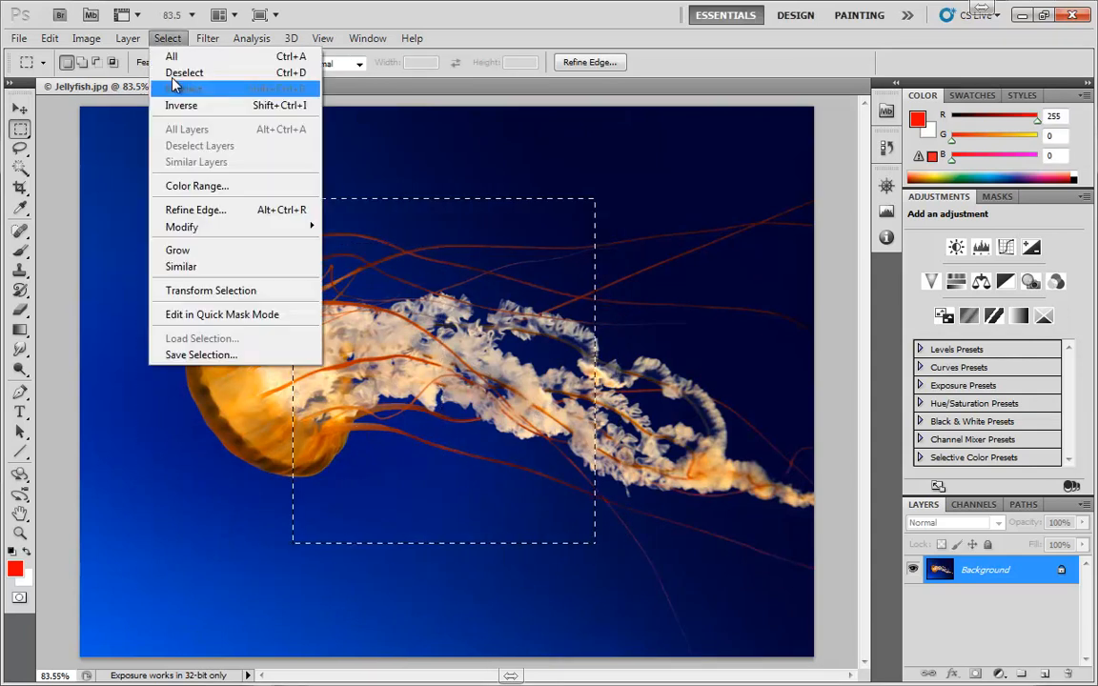
pyautogui.click(203, 290)
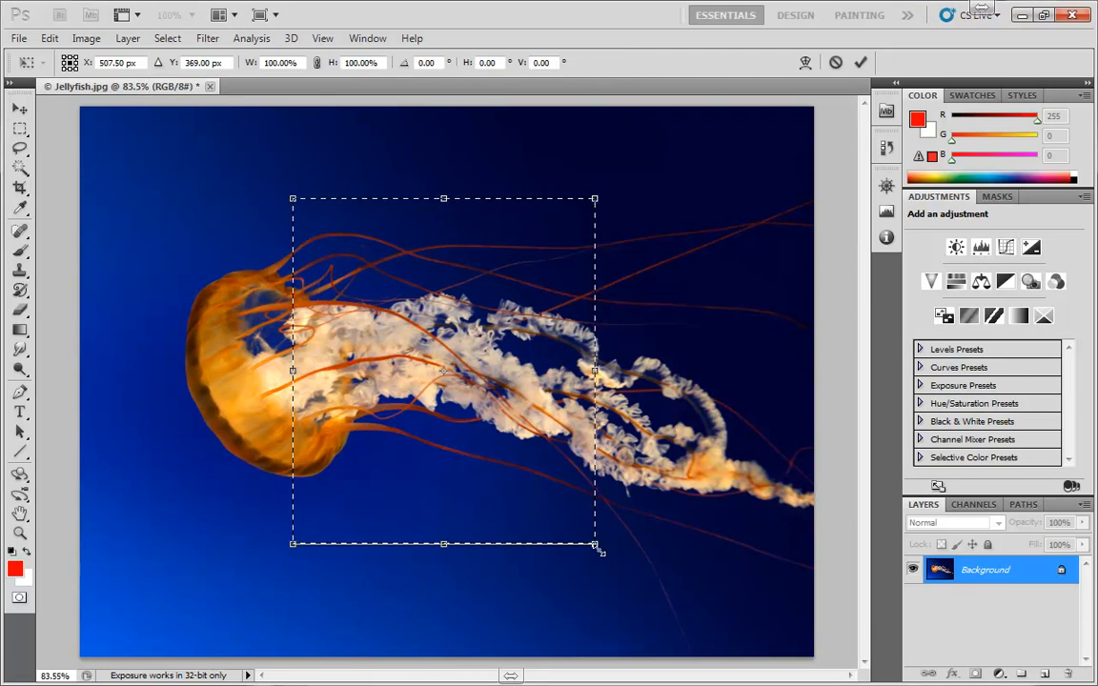
pyautogui.moveTo(598, 548)
pyautogui.mouseDown()
pyautogui.moveTo(425, 360)
pyautogui.moveTo(591, 541)
pyautogui.mouseUp()
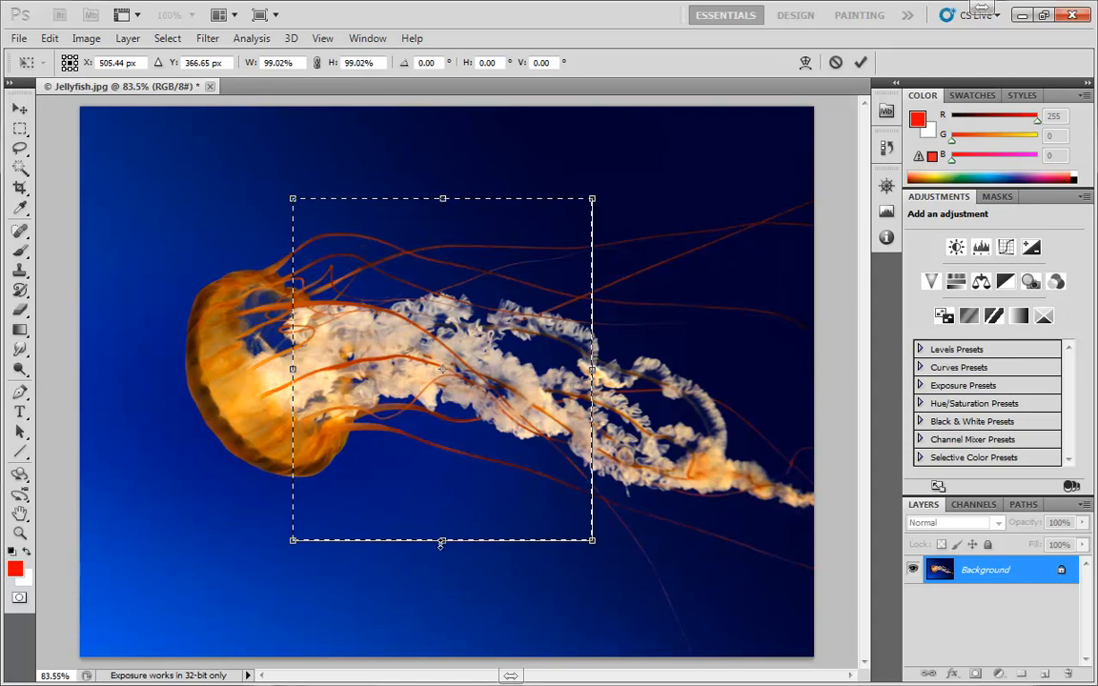
pyautogui.moveTo(442, 502); pyautogui.dragTo(473, 561)
pyautogui.moveTo(592, 560)
pyautogui.mouseDown()
pyautogui.moveTo(534, 465)
pyautogui.moveTo(414, 363)
pyautogui.moveTo(451, 394)
pyautogui.moveTo(454, 284)
pyautogui.moveTo(595, 563)
pyautogui.mouseUp()
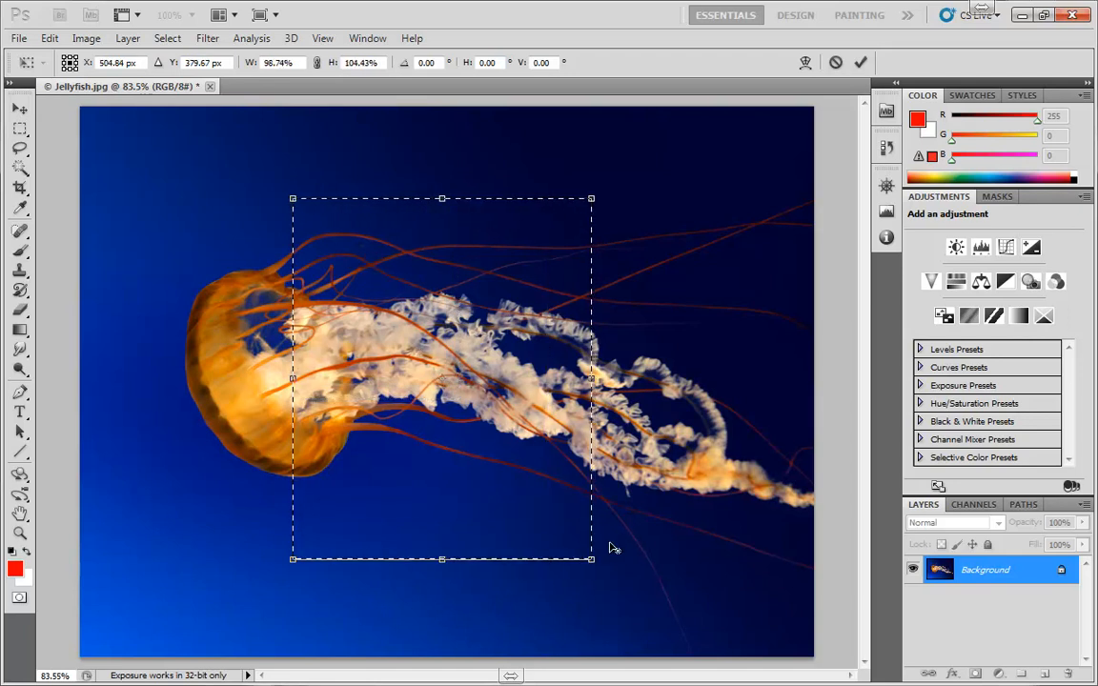
# Scale the selection about its centre, try scaling it about a reference point outside its upper-left corner, and cancel the transform.
pyautogui.moveTo(572, 485); pyautogui.dragTo(652, 576)
pyautogui.keyDown('alt'); pyautogui.click(180, 205); pyautogui.keyUp('alt')
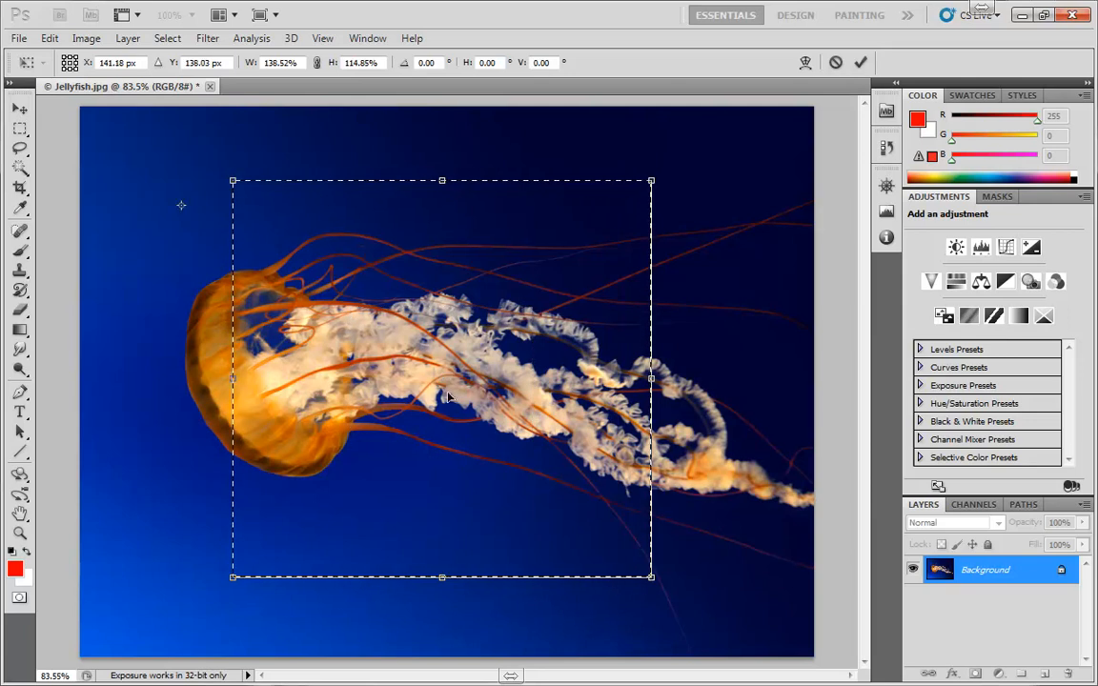
pyautogui.moveTo(651, 576); pyautogui.dragTo(627, 505)
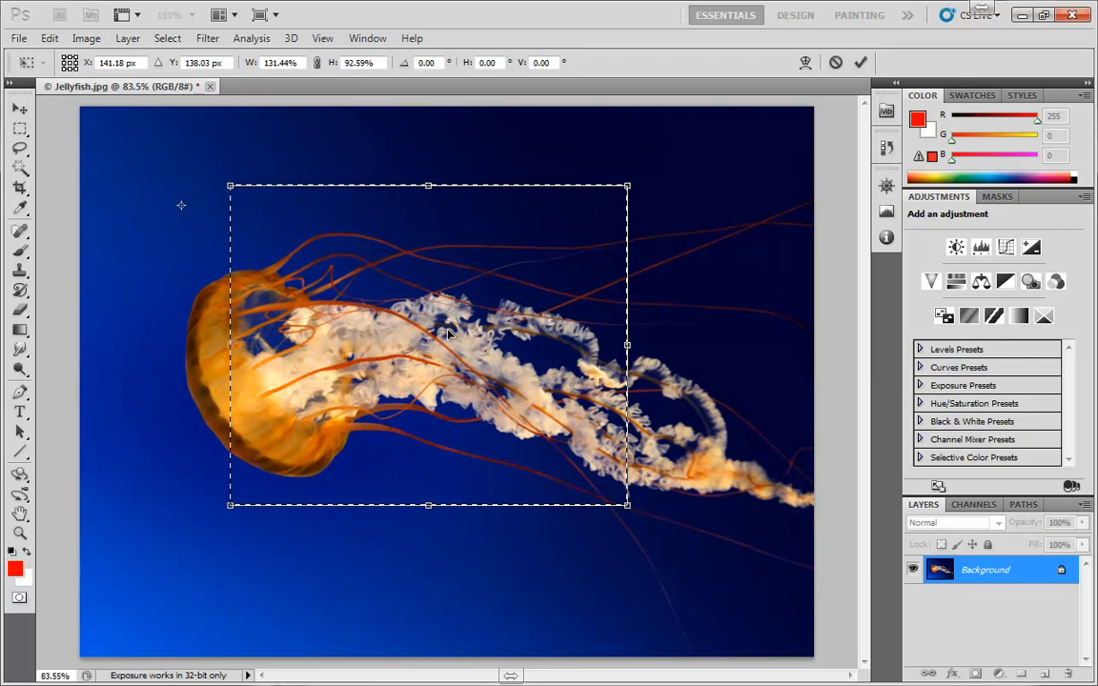
pyautogui.press('Escape')
# Start transforming the selection again and distort its four corners independently into an irregular quadrilateral spanning the jellyfish.
pyautogui.click(167, 38)
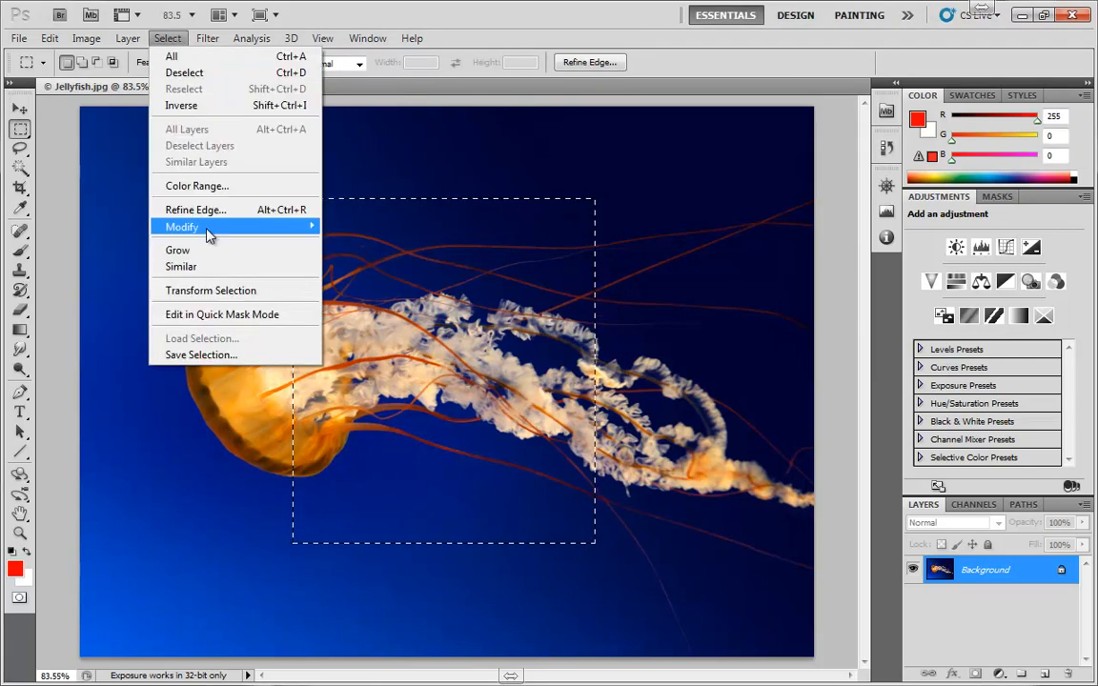
pyautogui.click(211, 290)
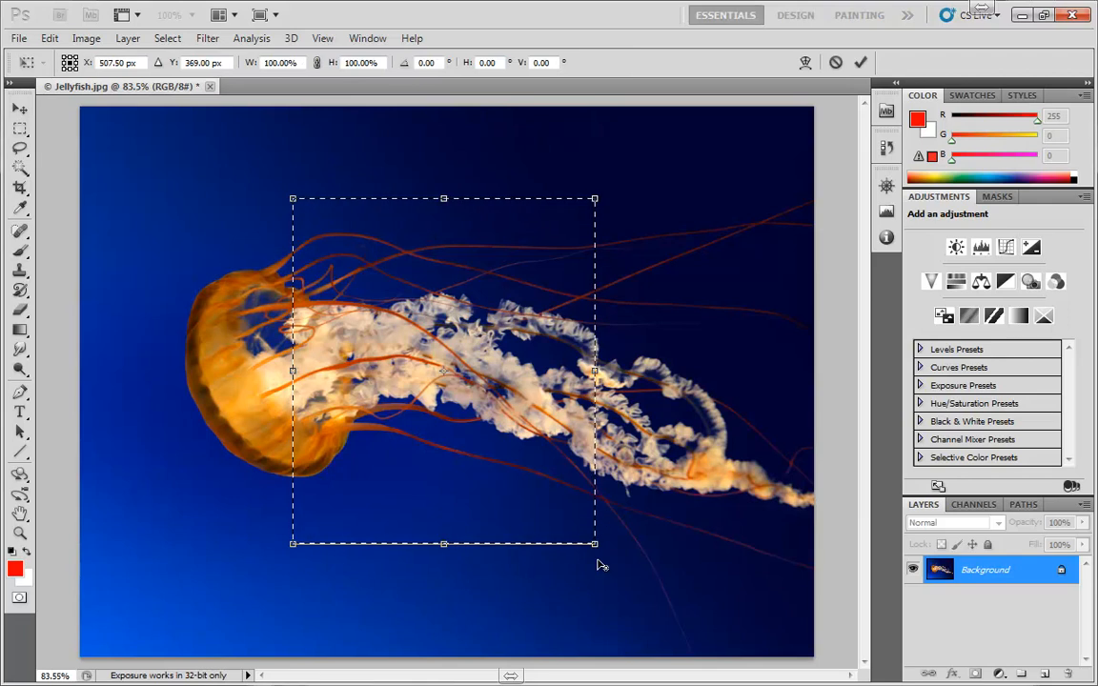
pyautogui.moveTo(594, 545); pyautogui.dragTo(644, 548)
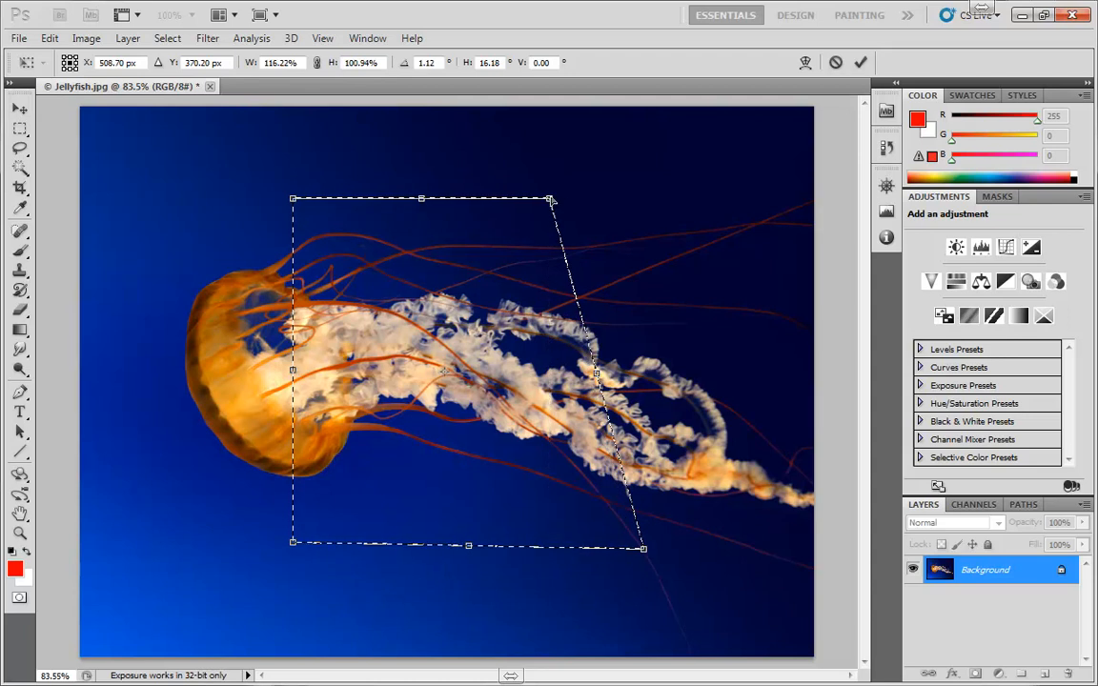
pyautogui.moveTo(552, 200); pyautogui.dragTo(588, 156)
pyautogui.moveTo(293, 198); pyautogui.dragTo(233, 341)
pyautogui.moveTo(293, 544); pyautogui.dragTo(390, 597)
pyautogui.moveTo(233, 340); pyautogui.dragTo(166, 365)
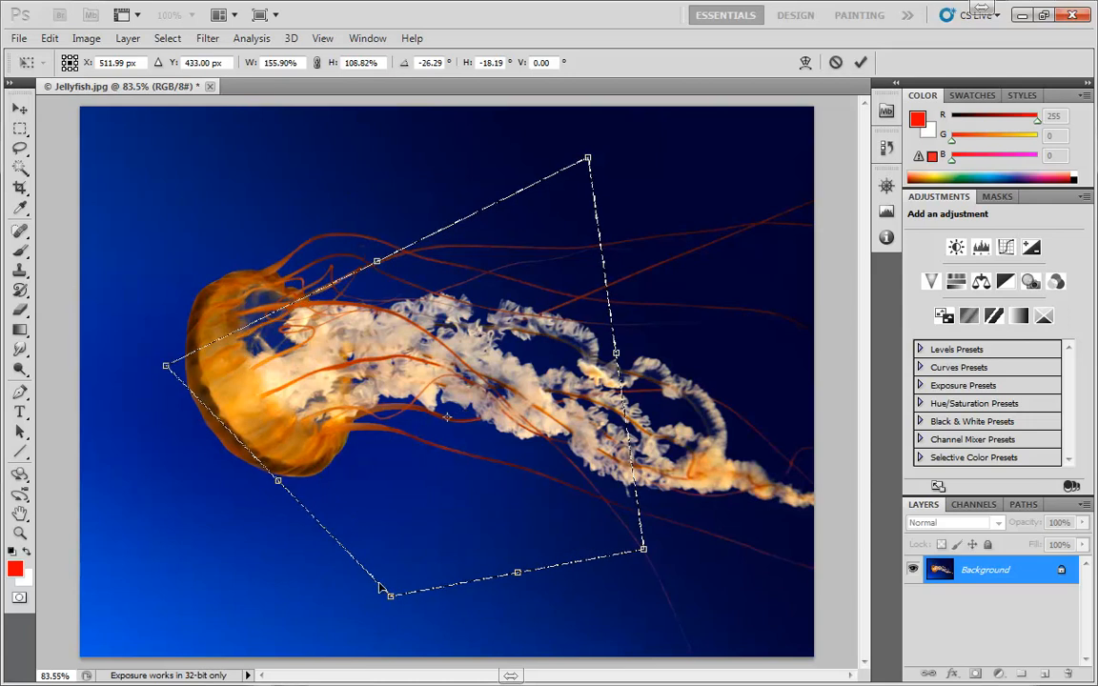
pyautogui.moveTo(394, 599)
pyautogui.mouseDown()
pyautogui.moveTo(338, 619)
pyautogui.moveTo(392, 602)
pyautogui.mouseUp()
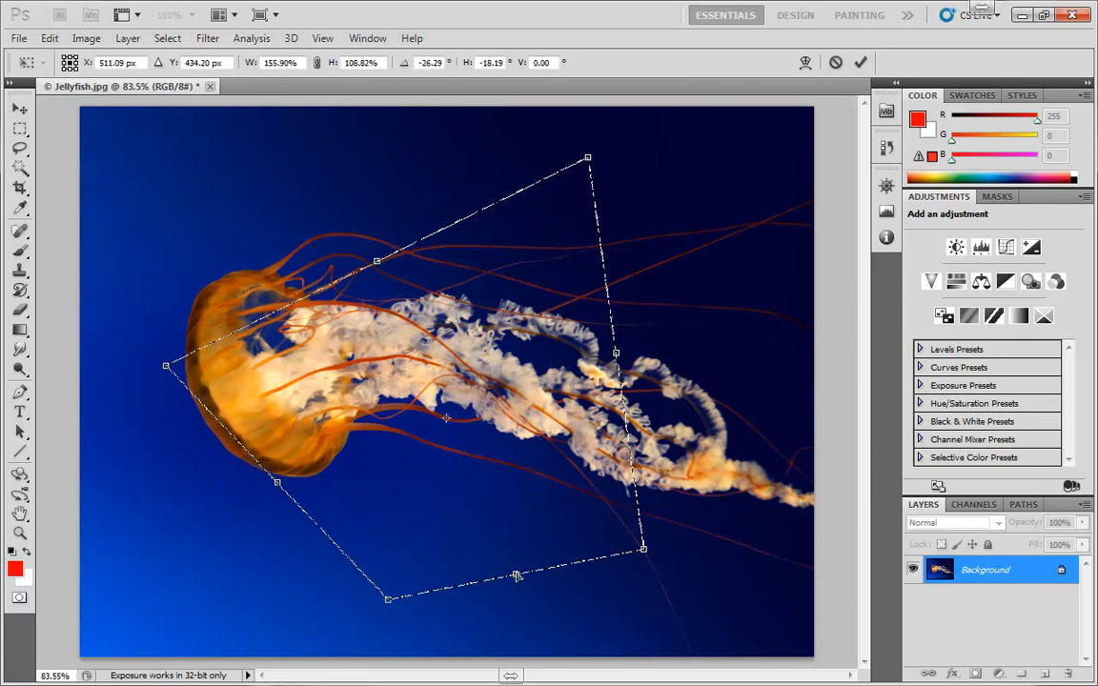
# Skew the selection's lower edge sideways and pull its right edge inward to about 83% width.
pyautogui.moveTo(518, 575); pyautogui.dragTo(563, 578)
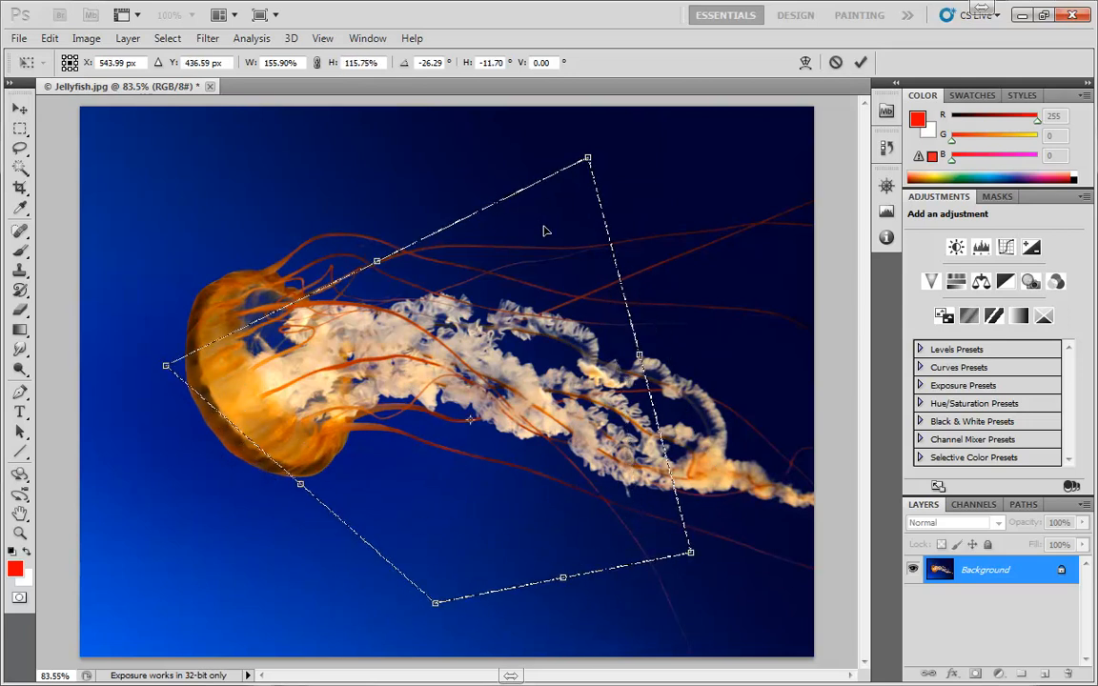
pyautogui.moveTo(639, 354); pyautogui.dragTo(392, 449)
pyautogui.moveTo(489, 412); pyautogui.dragTo(490, 412)
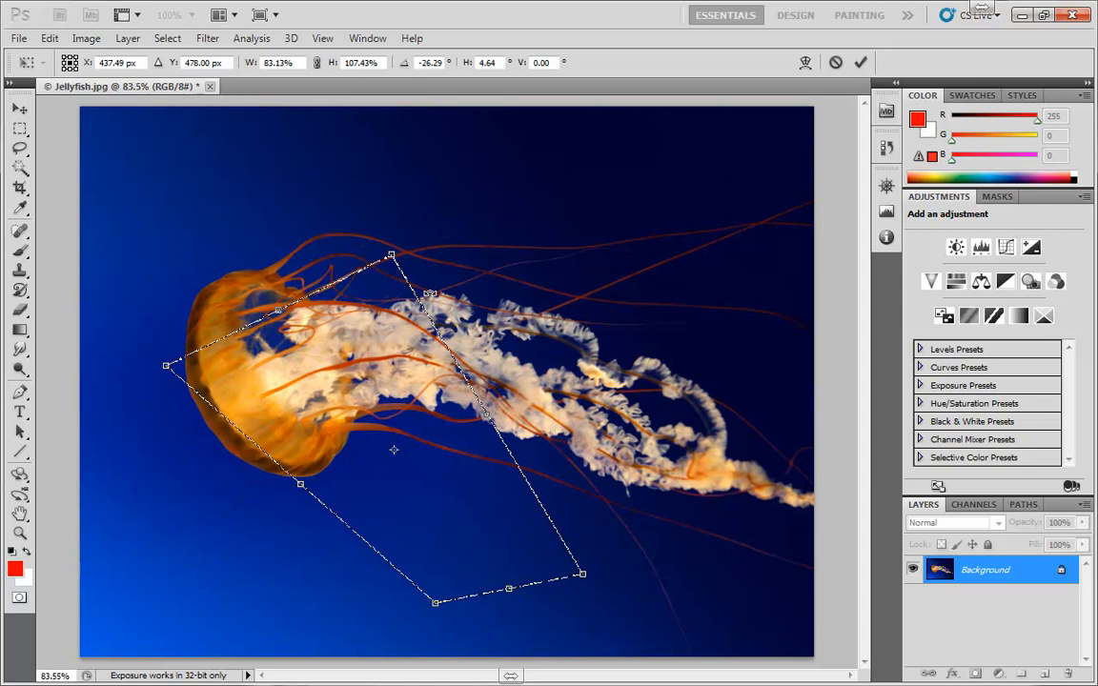
# Distort all four corners of the selection into a wide, short quadrilateral over the upper tentacles.
pyautogui.moveTo(392, 256); pyautogui.dragTo(672, 169)
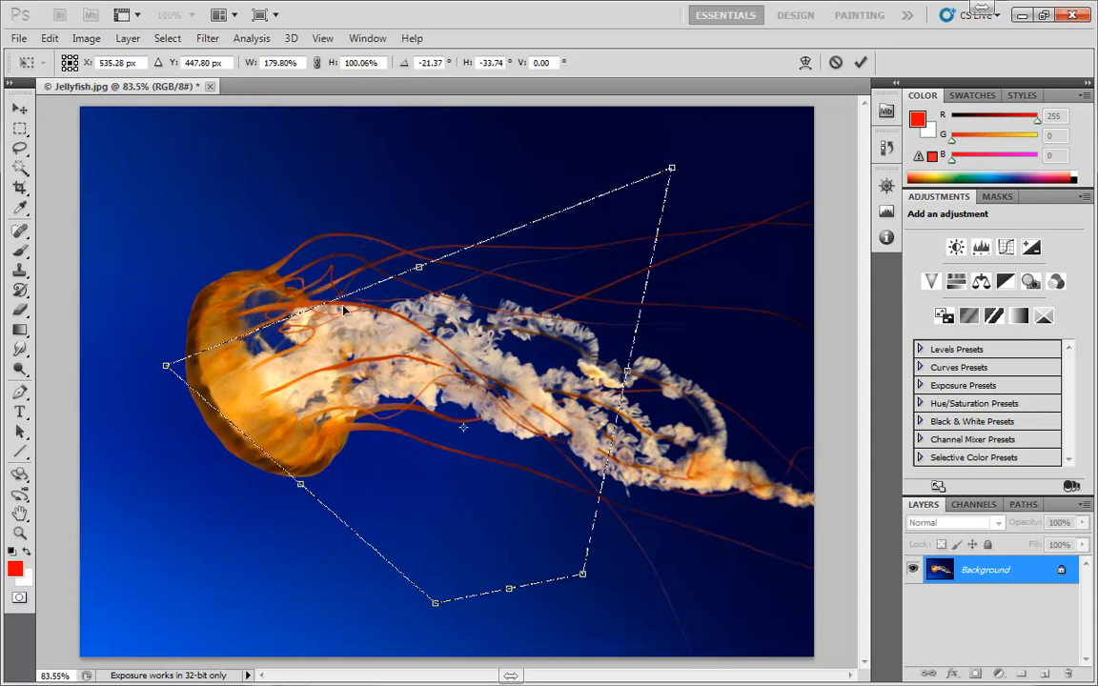
pyautogui.moveTo(167, 367); pyautogui.dragTo(333, 174)
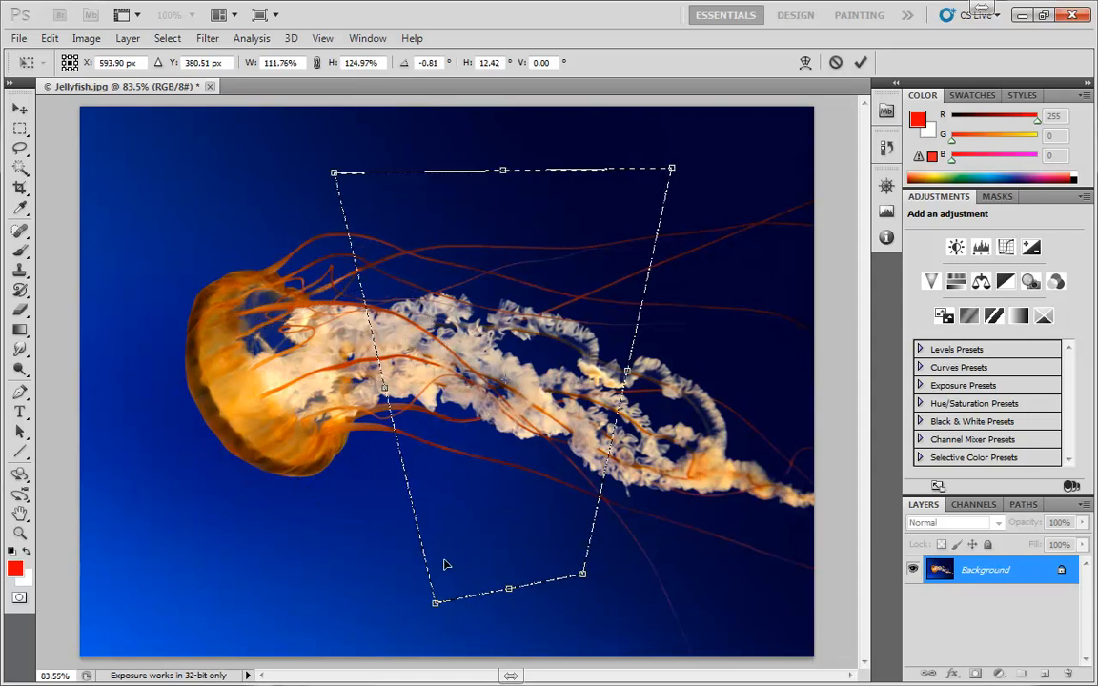
pyautogui.moveTo(436, 602); pyautogui.dragTo(341, 346)
pyautogui.moveTo(582, 573); pyautogui.dragTo(672, 284)
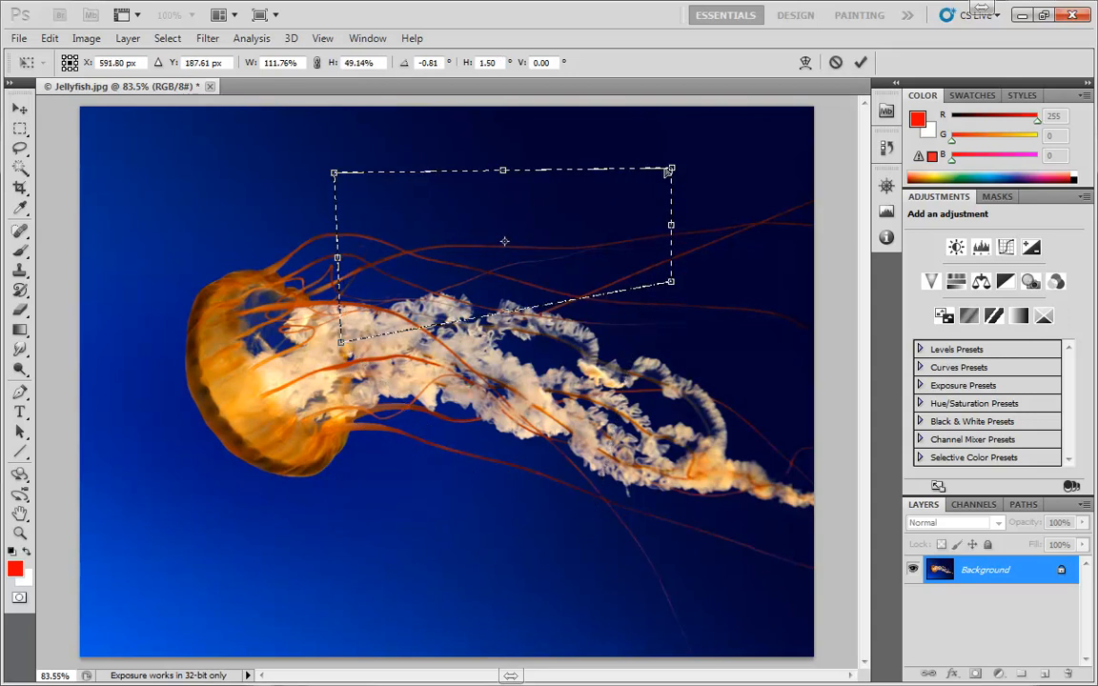
# Raise the selection's upper corners, extend its left side to about 143% width, and fill the applied selection with red.
pyautogui.moveTo(672, 169); pyautogui.dragTo(670, 151)
pyautogui.moveTo(333, 174); pyautogui.dragTo(329, 134)
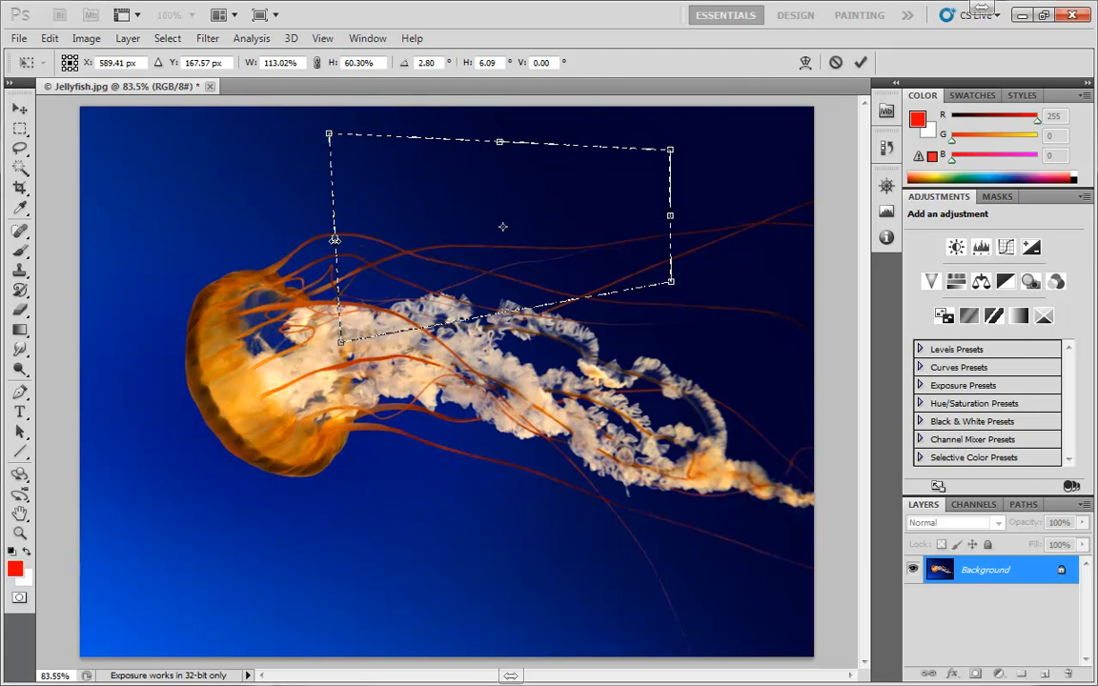
pyautogui.moveTo(335, 237); pyautogui.dragTo(248, 244)
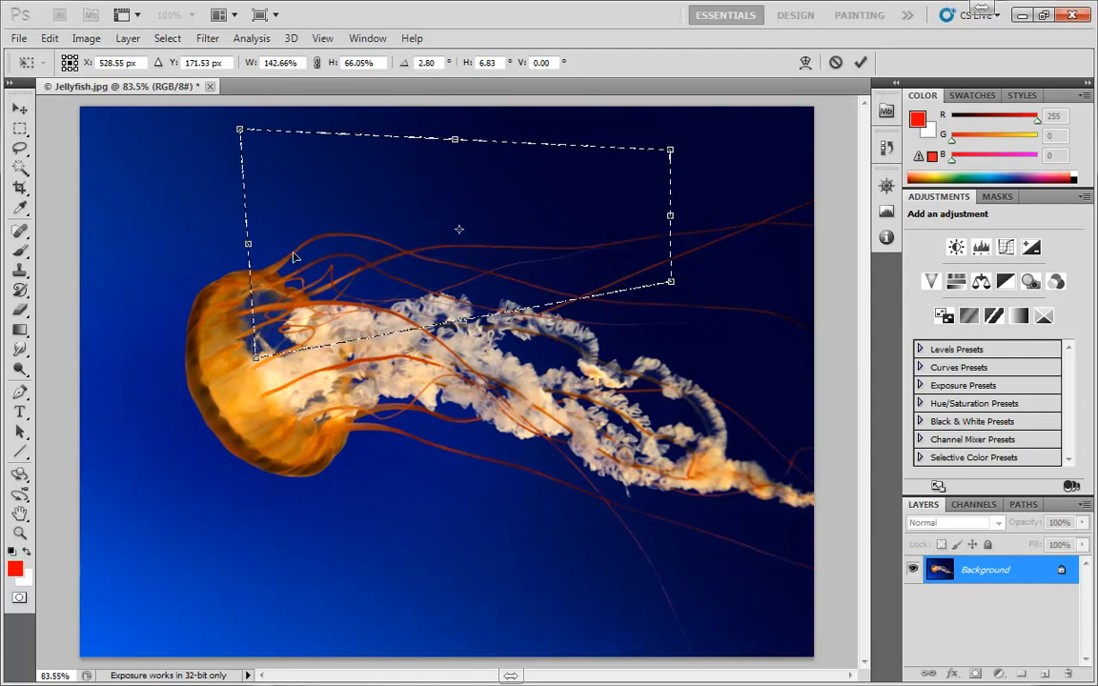
pyautogui.press('Return')
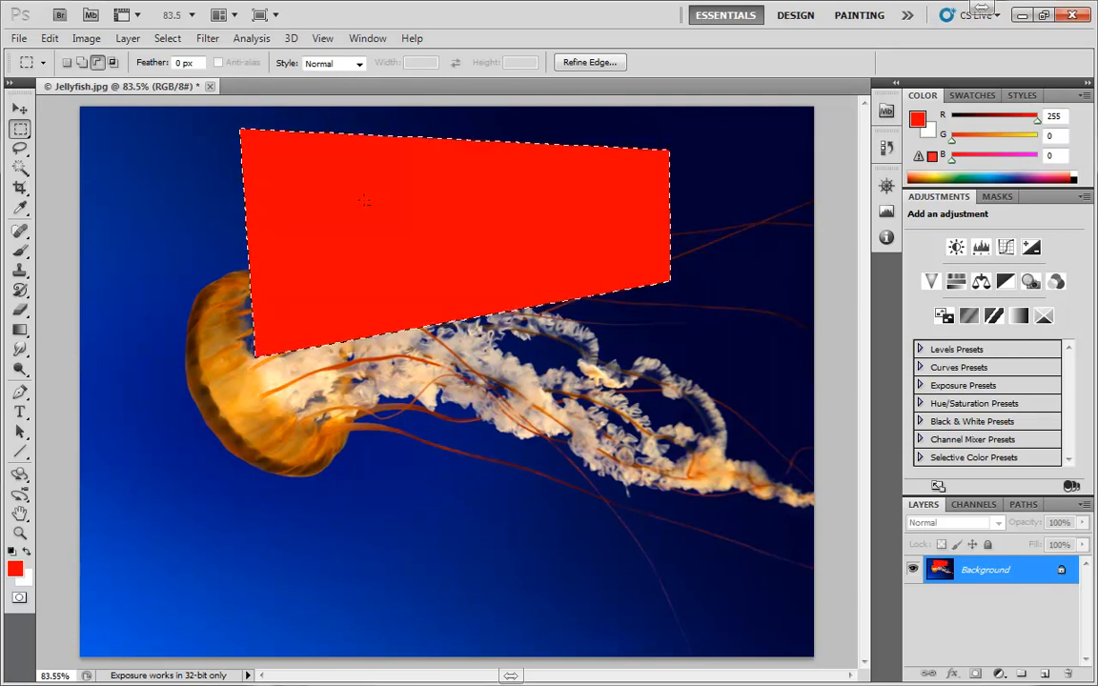
# Deselect the red-filled quadrilateral and bring the same selection back with Reselect.
pyautogui.hotkey('ctrl', 'd')
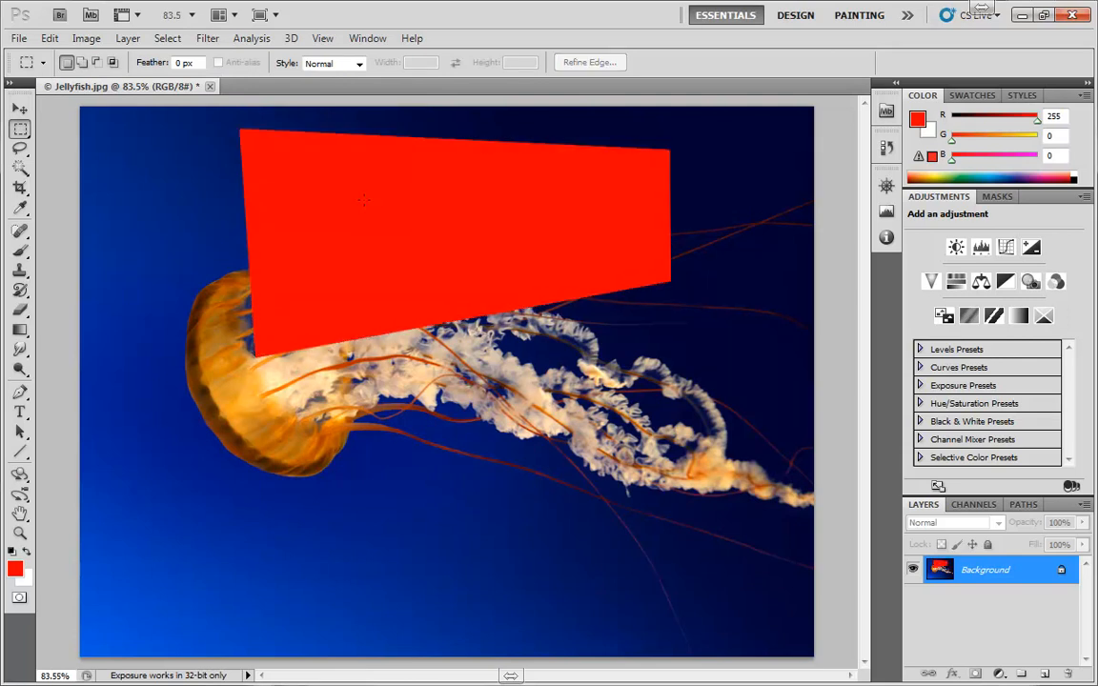
pyautogui.hotkey('ctrl', 'shift', 'd')
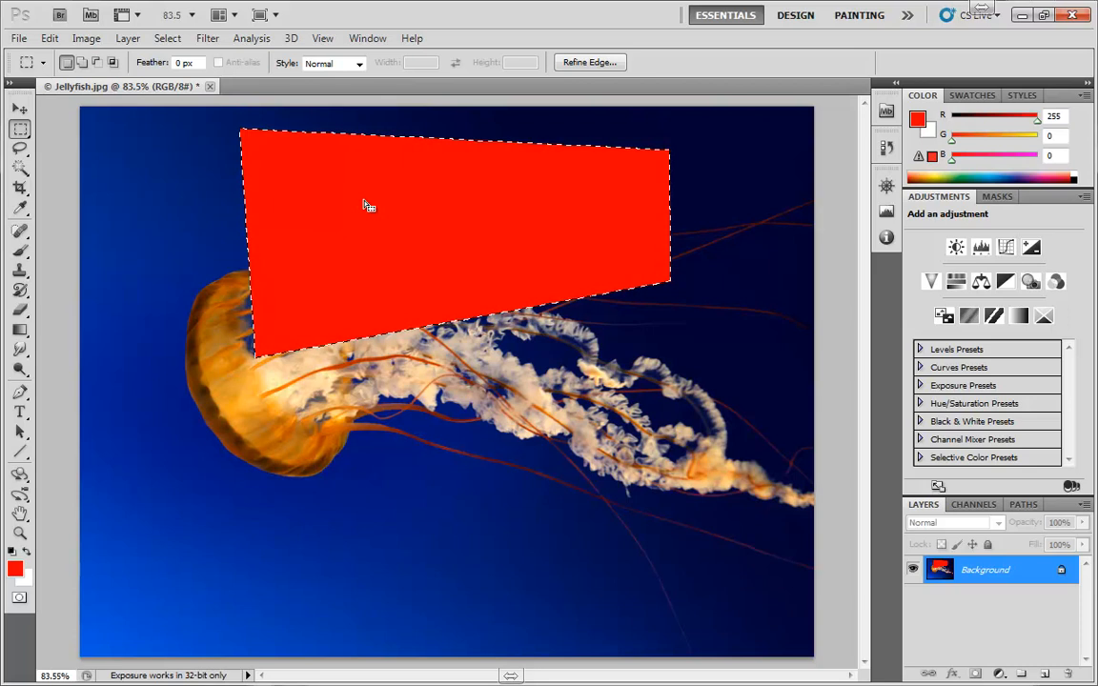